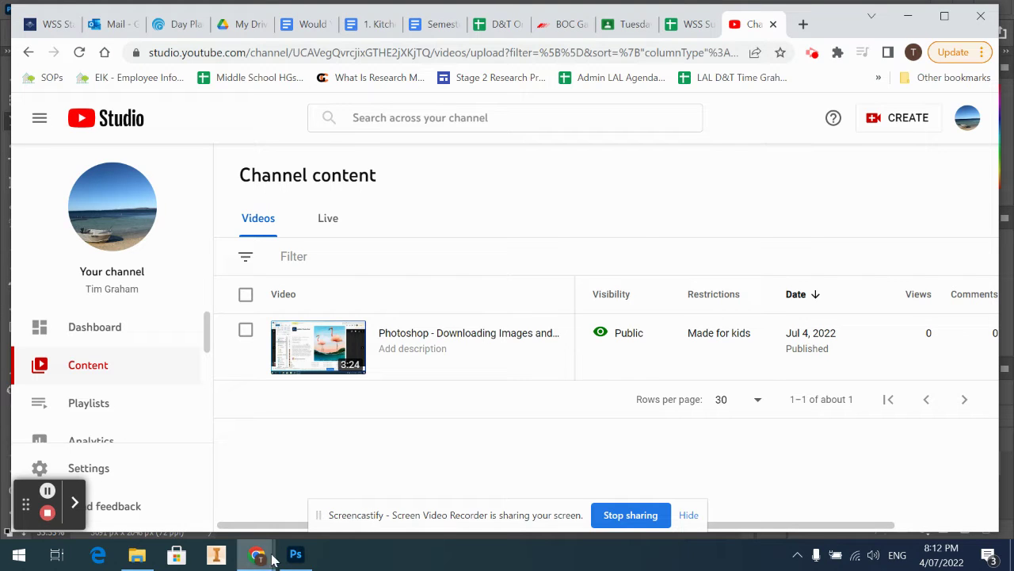
Bring Photoshop with the orange-tree photo to the front and select the Move tool.
left_click(295, 555)
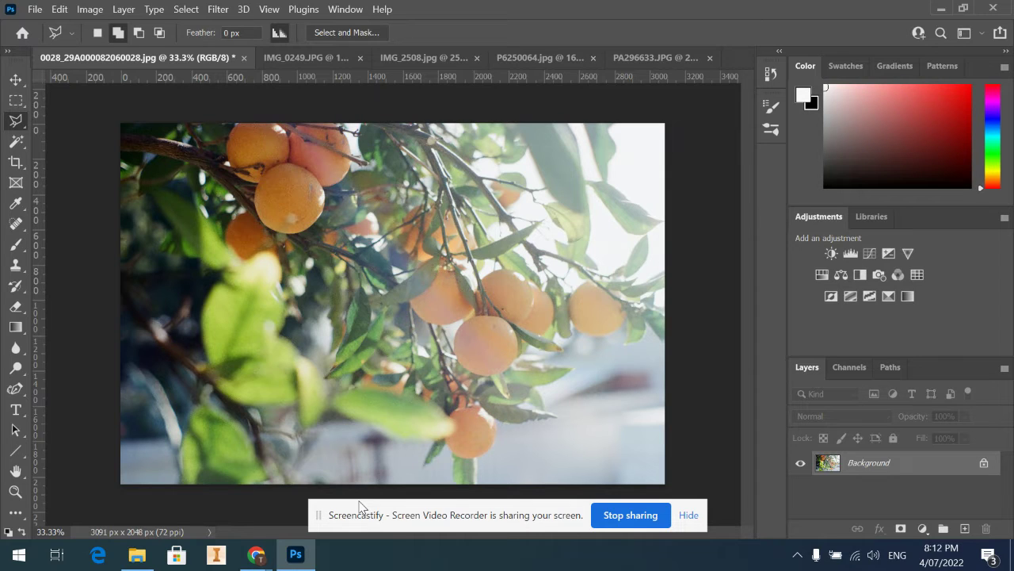
left_click(16, 80)
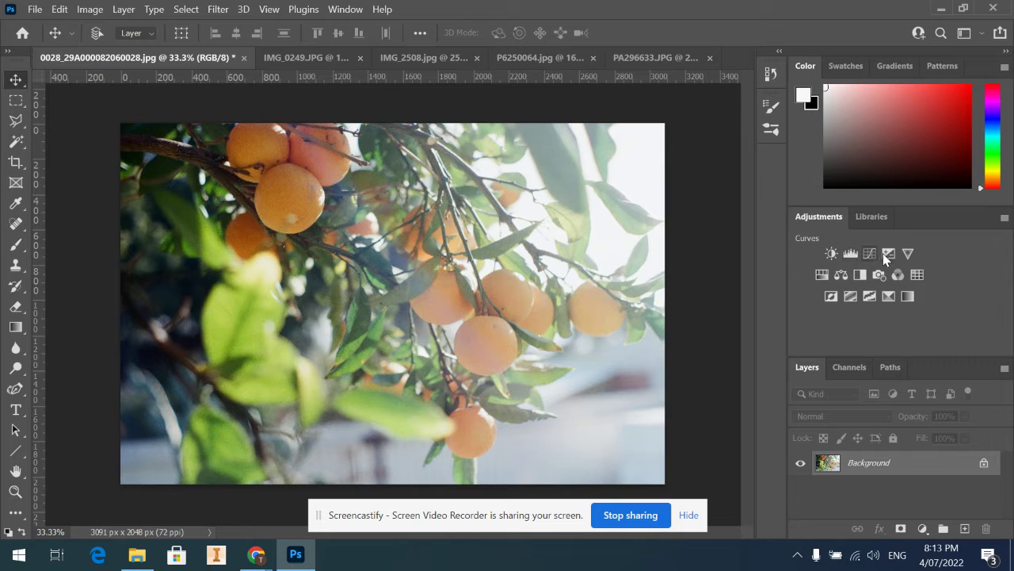
Create Brightness/Contrast 1 above Background with Brightness 0 and Contrast 23, and close its Properties.
left_click(832, 254)
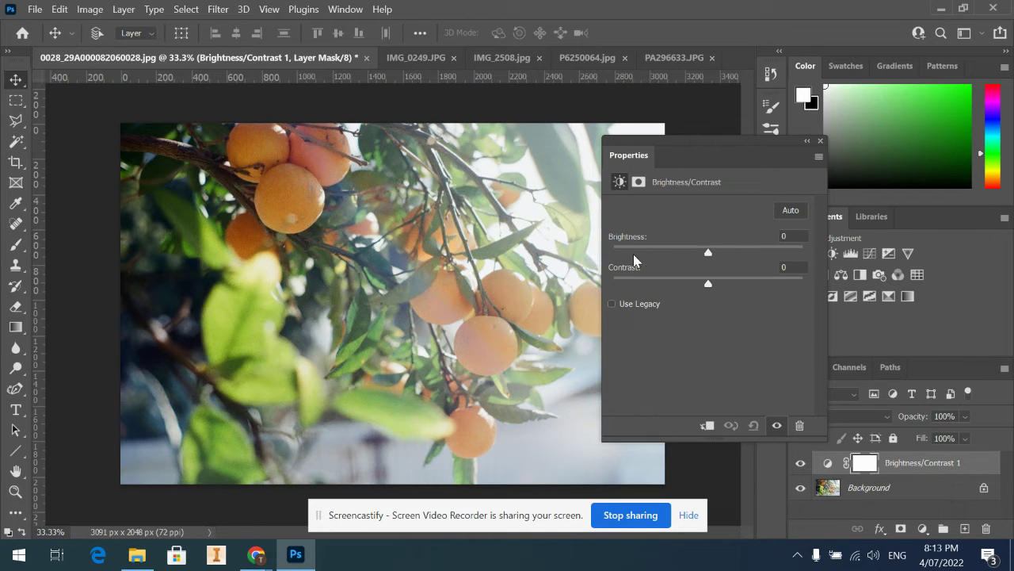
left_click_drag(693, 141, 714, 131)
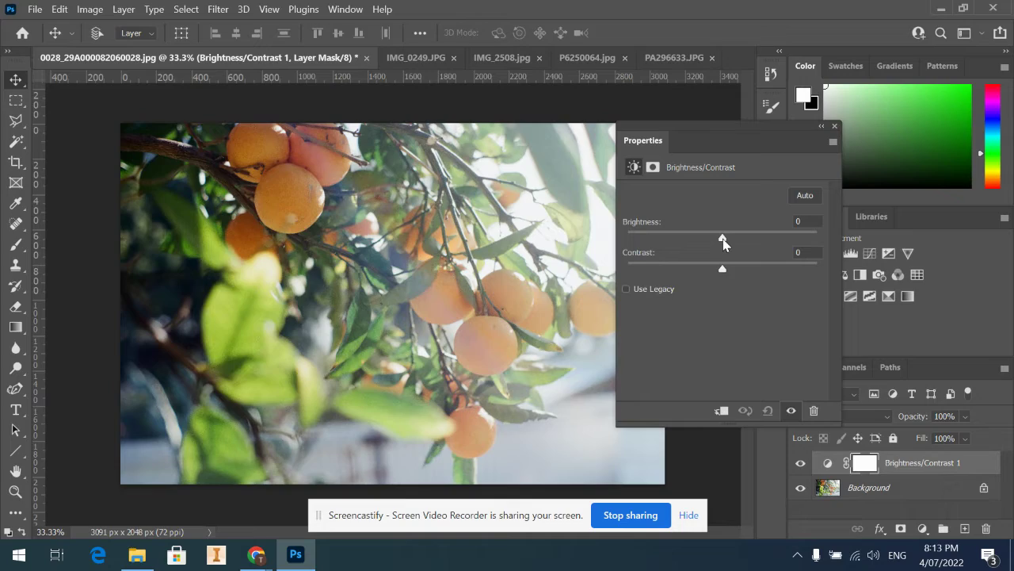
mouse_move(723, 243)
left_mouse_down()
mouse_move(793, 250)
mouse_move(661, 248)
mouse_move(723, 242)
left_mouse_up()
left_click_drag(723, 268, 608, 290)
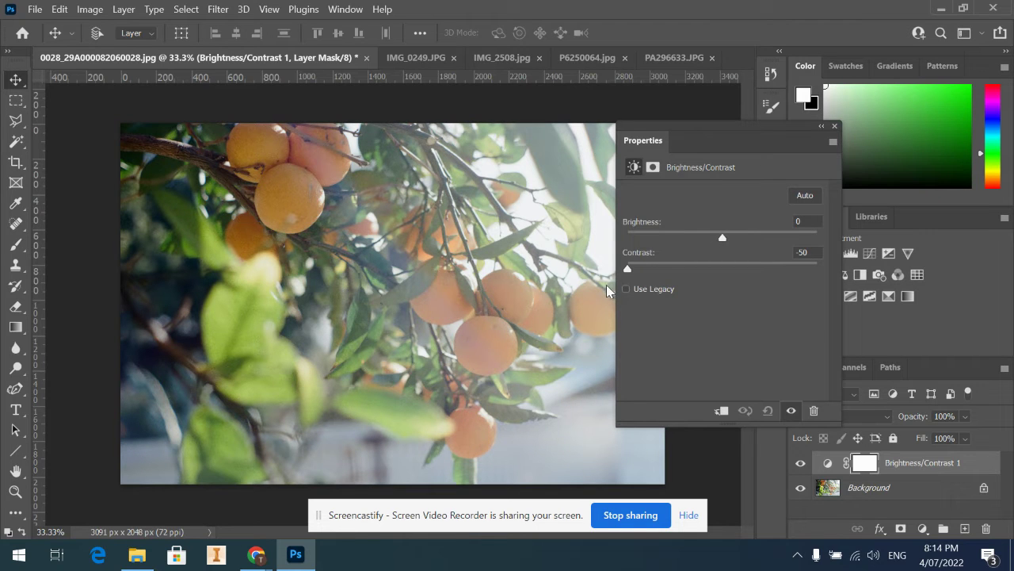
left_click_drag(628, 271, 746, 271)
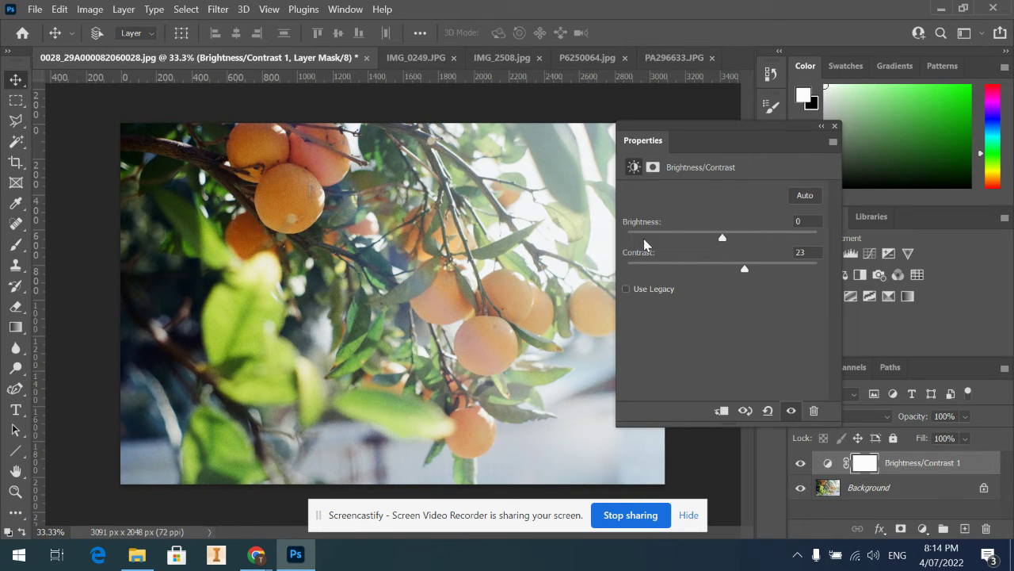
left_click(835, 126)
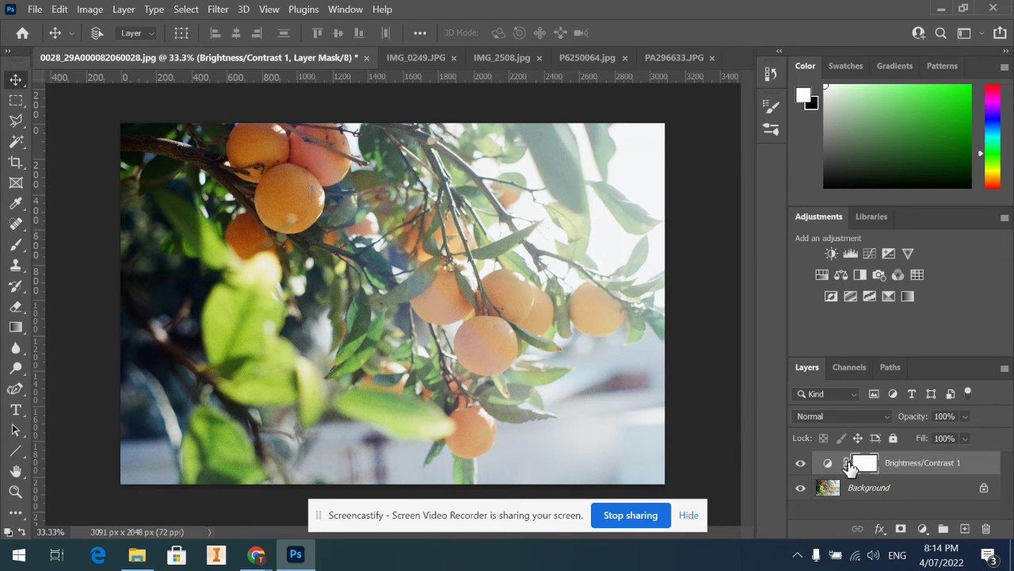
Toggle Brightness/Contrast 1 visibility repeatedly to compare the photo, finishing with it hidden.
left_click(800, 465)
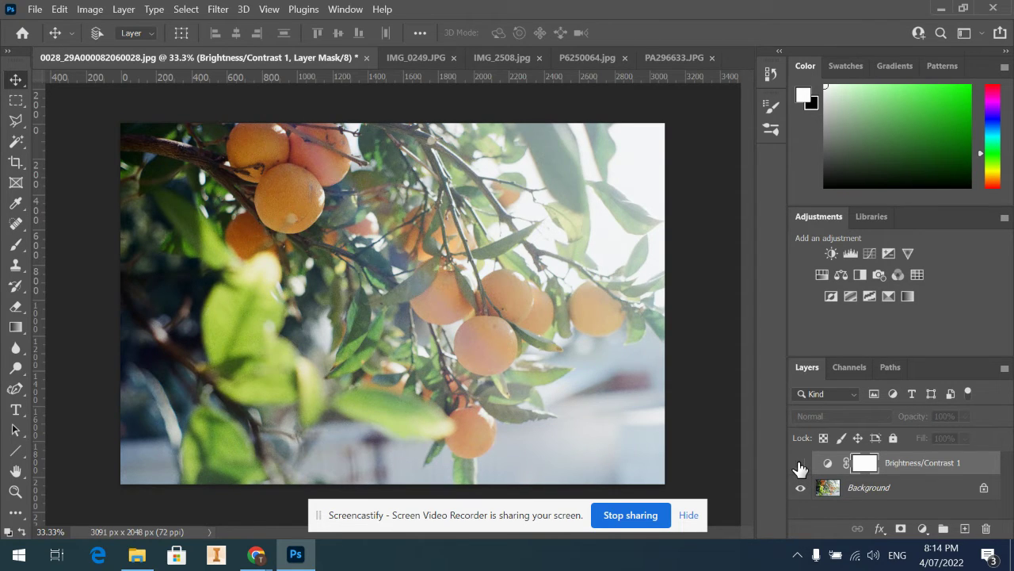
left_click(800, 465)
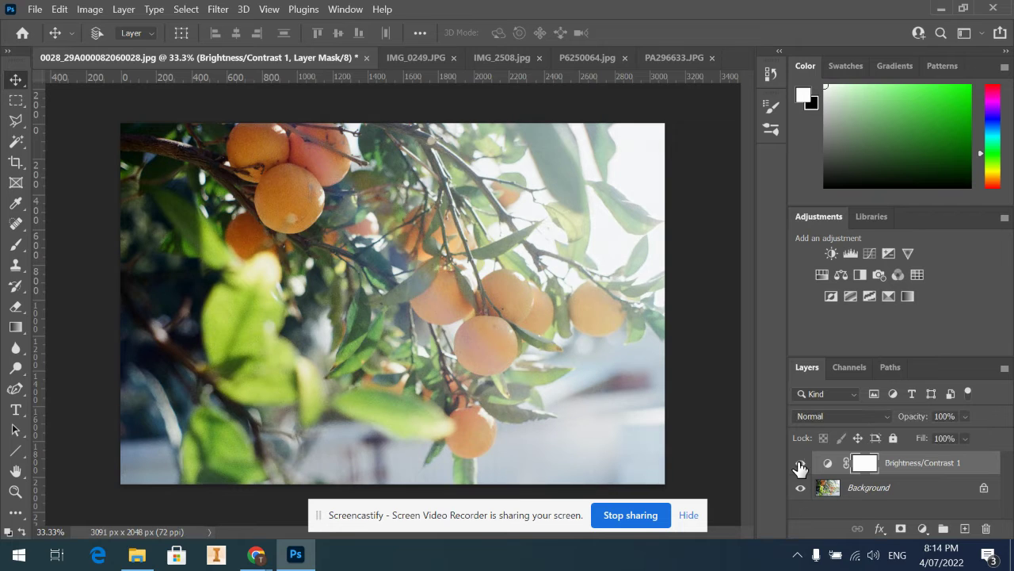
left_click(800, 464)
left_click(800, 464)
left_click(801, 465)
left_click(800, 464)
left_click(801, 466)
left_click(801, 466)
left_click(801, 466)
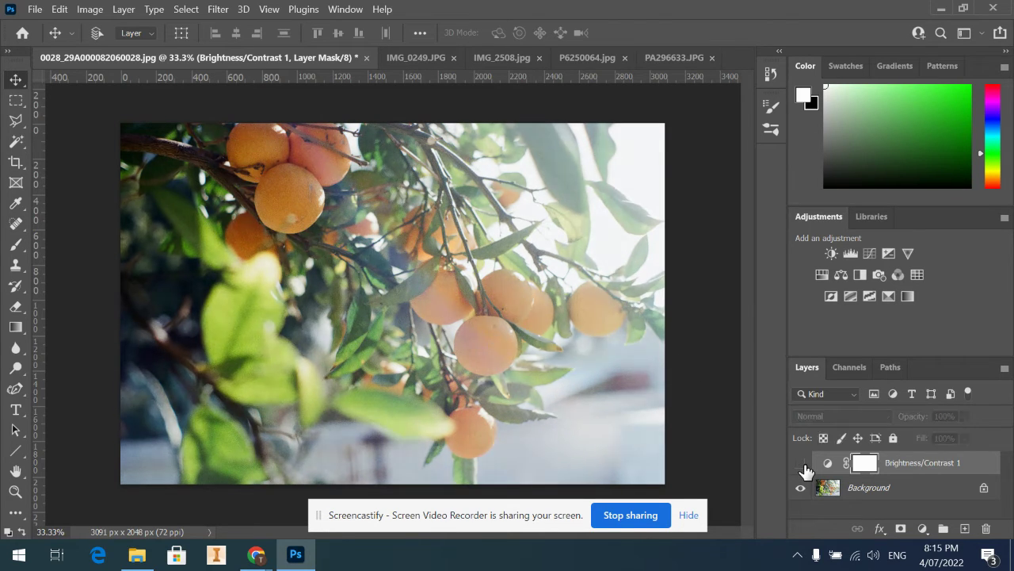
left_click(801, 466)
left_click(802, 466)
Create Levels 1 with midtone 0.60, keeping input black at 0 and white at 255.
left_click(850, 253)
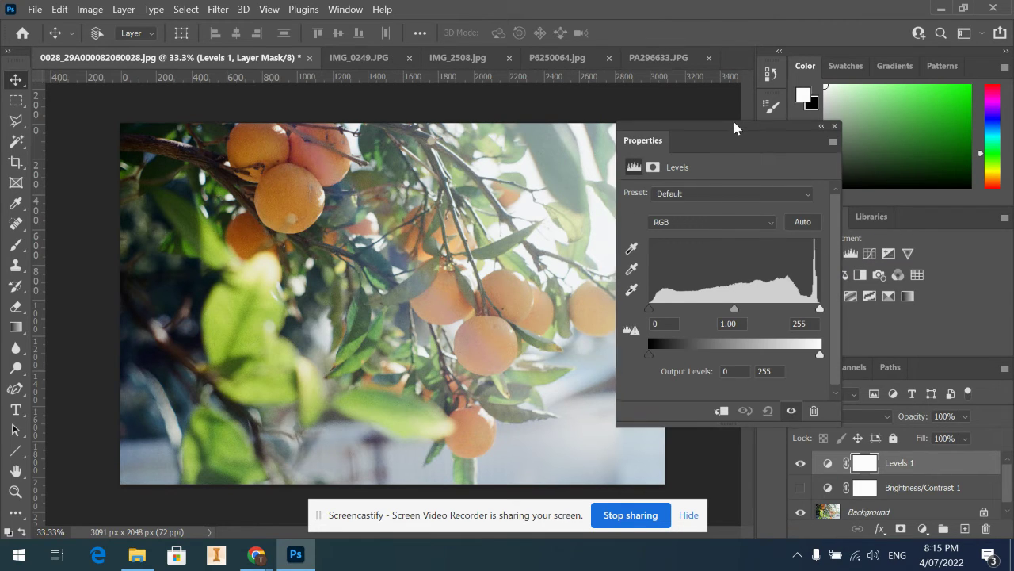
left_click_drag(733, 121, 734, 89)
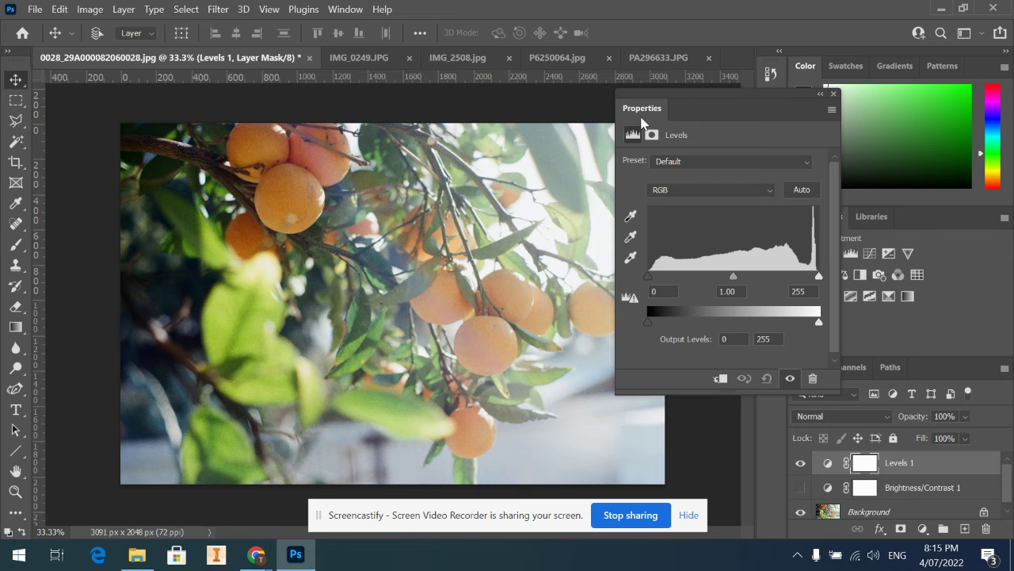
left_click_drag(688, 90, 690, 117)
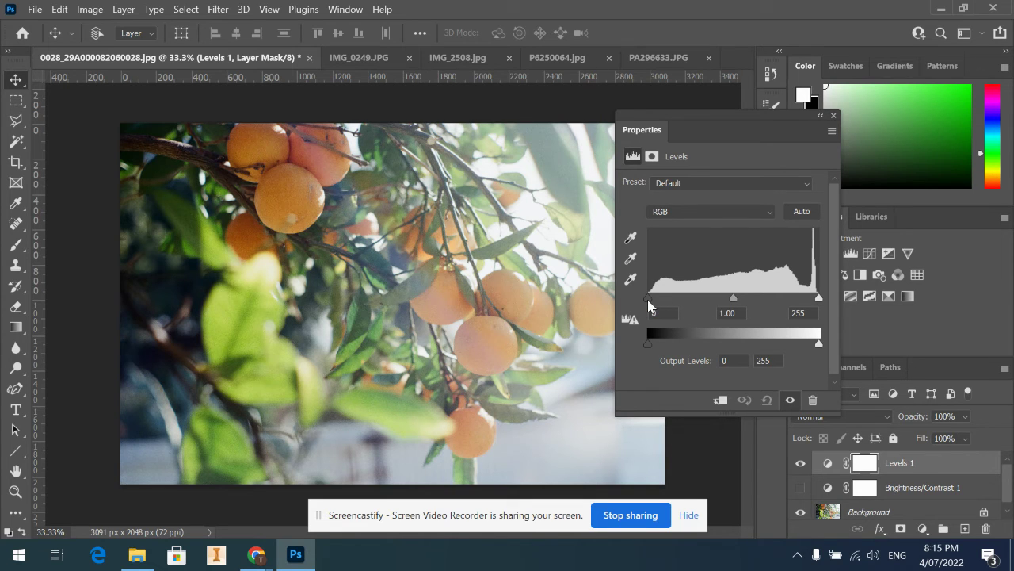
mouse_move(648, 303)
left_mouse_down()
mouse_move(675, 301)
mouse_move(645, 305)
left_mouse_up()
mouse_move(732, 299)
left_mouse_down()
mouse_move(718, 300)
mouse_move(752, 300)
left_mouse_up()
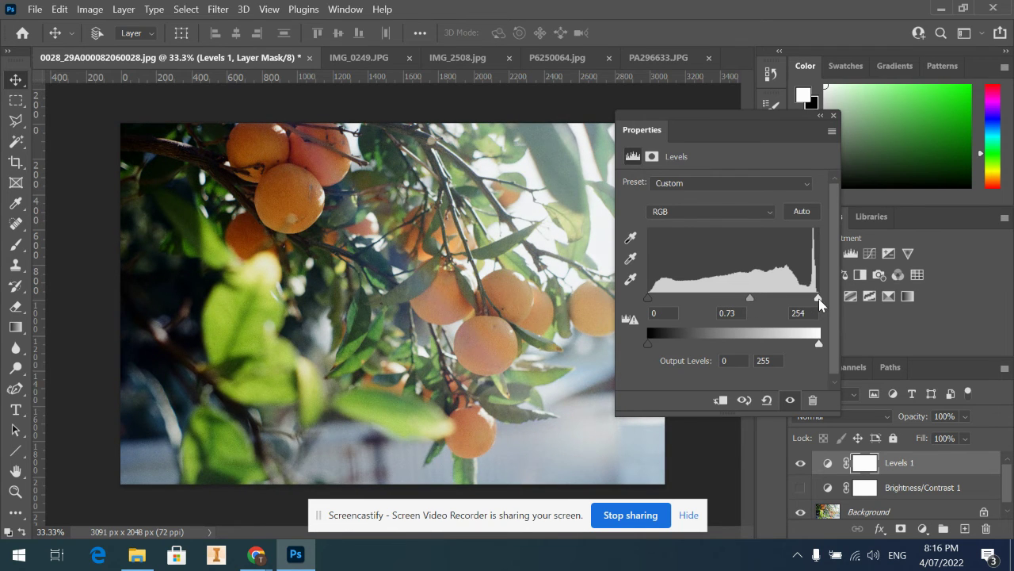
mouse_move(820, 303)
left_mouse_down()
mouse_move(801, 299)
mouse_move(821, 304)
left_mouse_up()
mouse_move(647, 300)
left_mouse_down()
mouse_move(657, 299)
mouse_move(636, 305)
left_mouse_up()
mouse_move(749, 298)
left_mouse_down()
mouse_move(727, 299)
mouse_move(759, 299)
left_mouse_up()
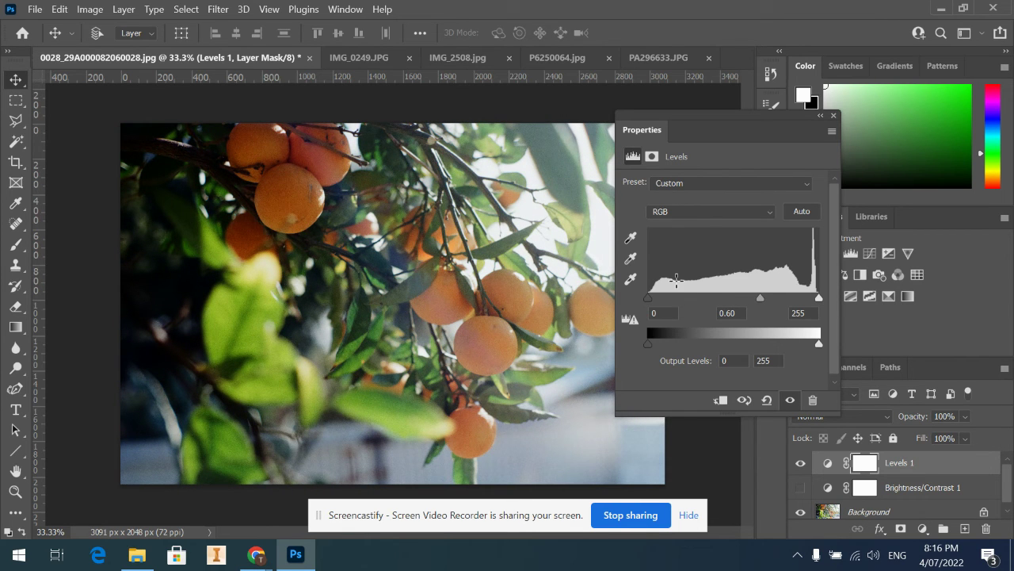
Close the Levels Properties and toggle Levels 1 on and off to compare, ending visible.
left_click(833, 116)
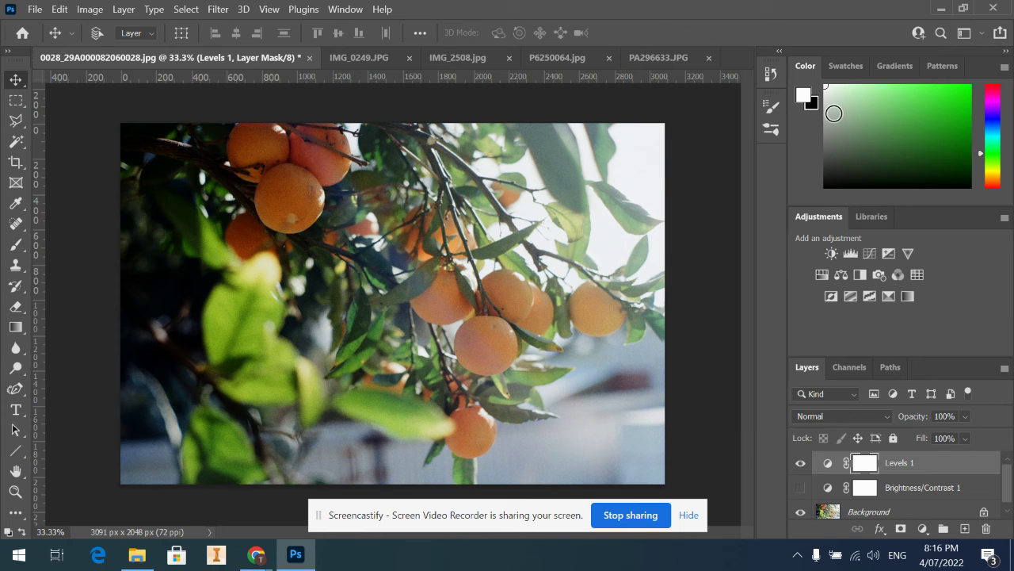
left_click(800, 464)
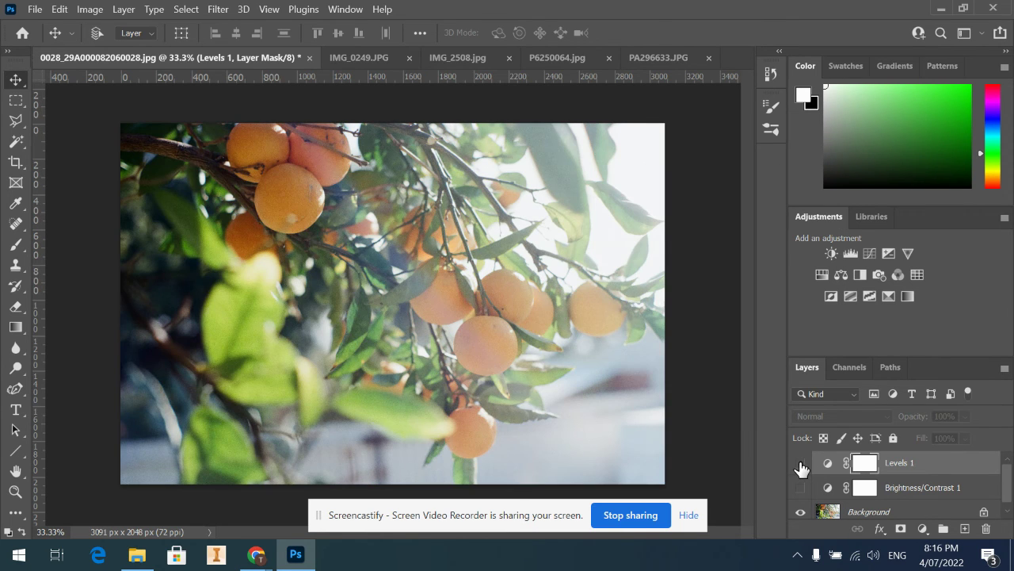
left_click(800, 464)
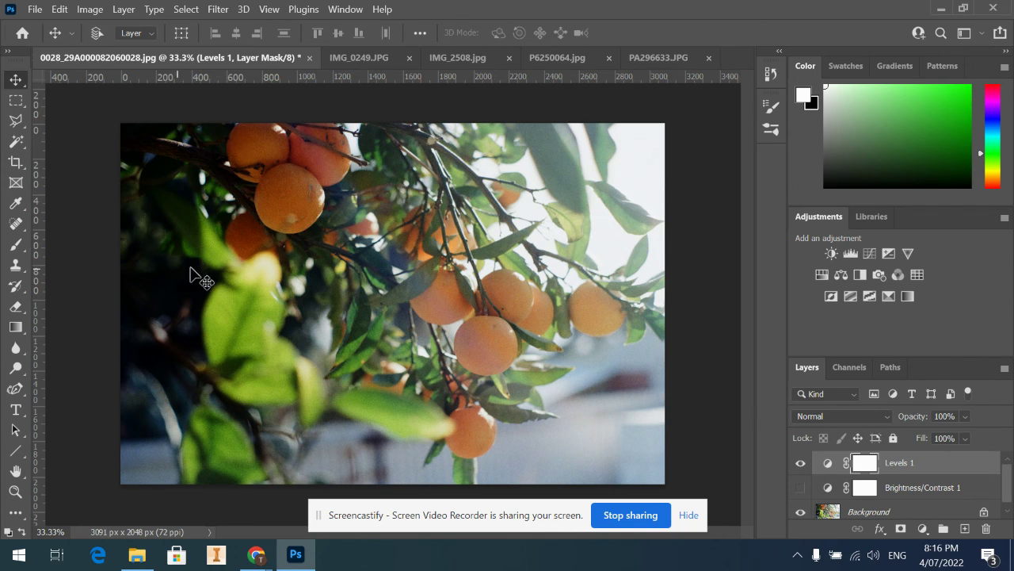
left_click(801, 464)
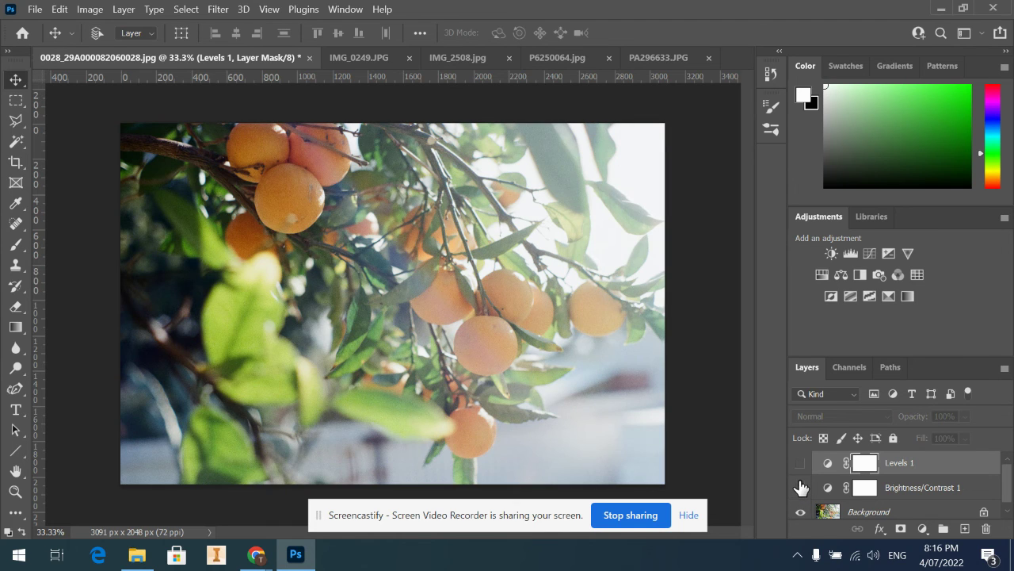
left_click(799, 464)
left_click(799, 465)
left_click(801, 463)
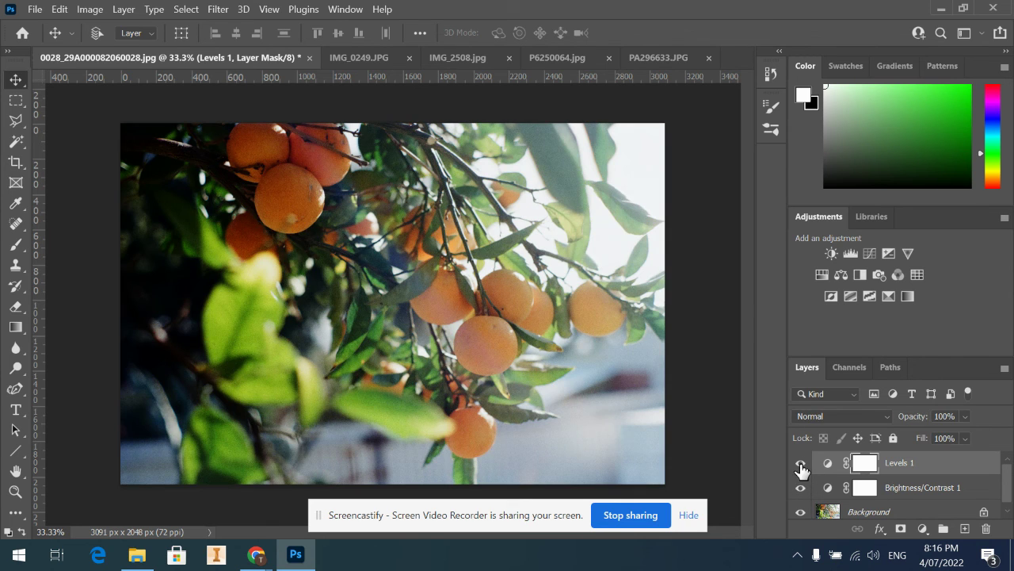
left_click(801, 464)
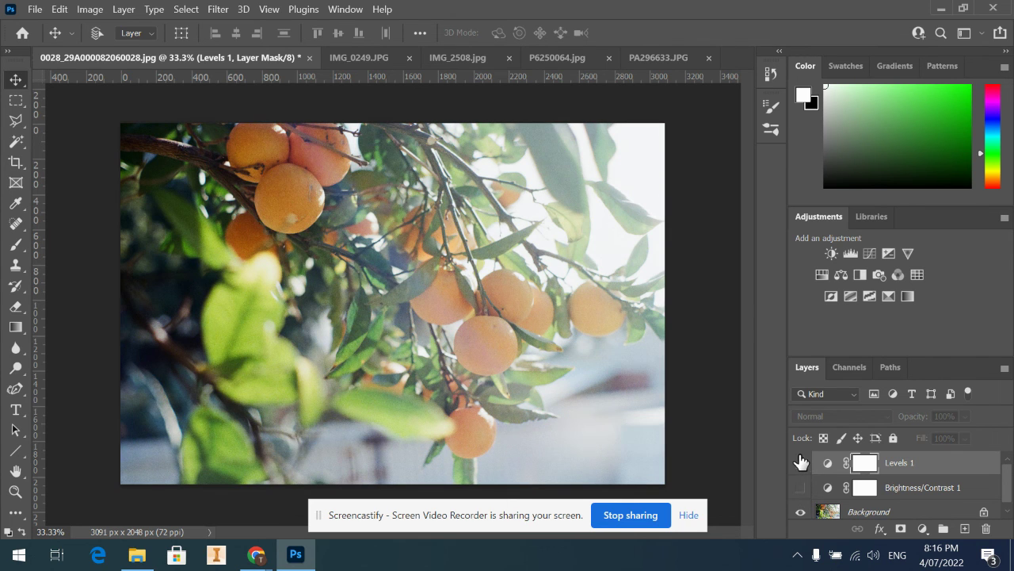
left_click(800, 463)
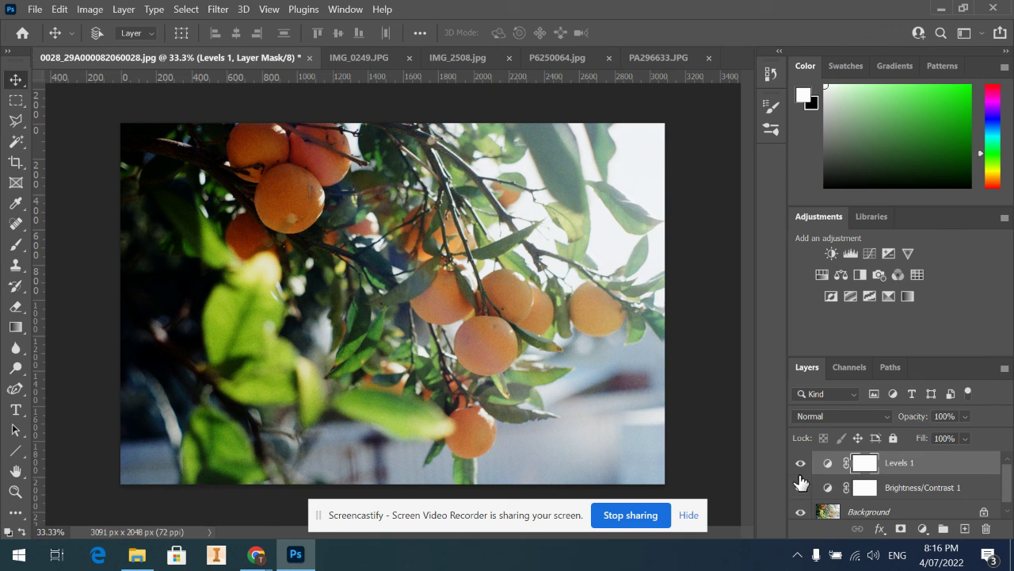